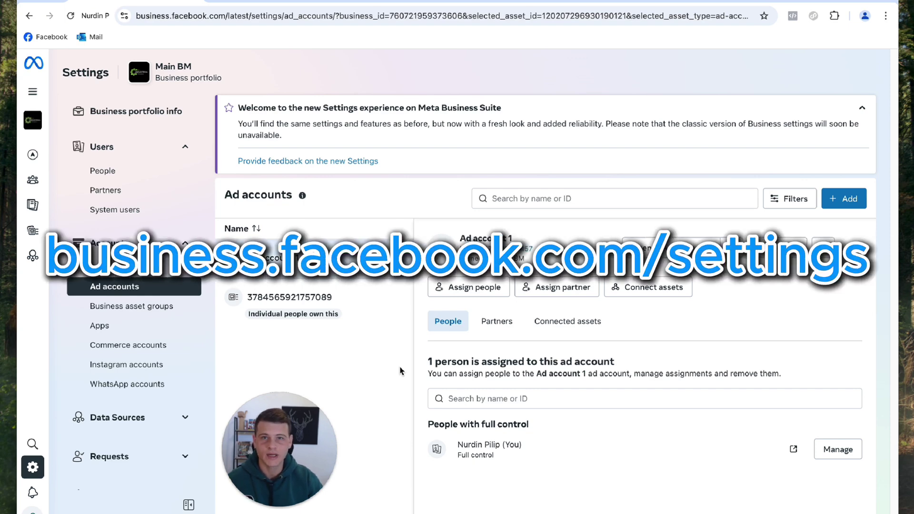
From the portfolio's Ad accounts list, start a 'Request to share an ad account' request
{"action": "left_click", "coordinate": [151, 286]}
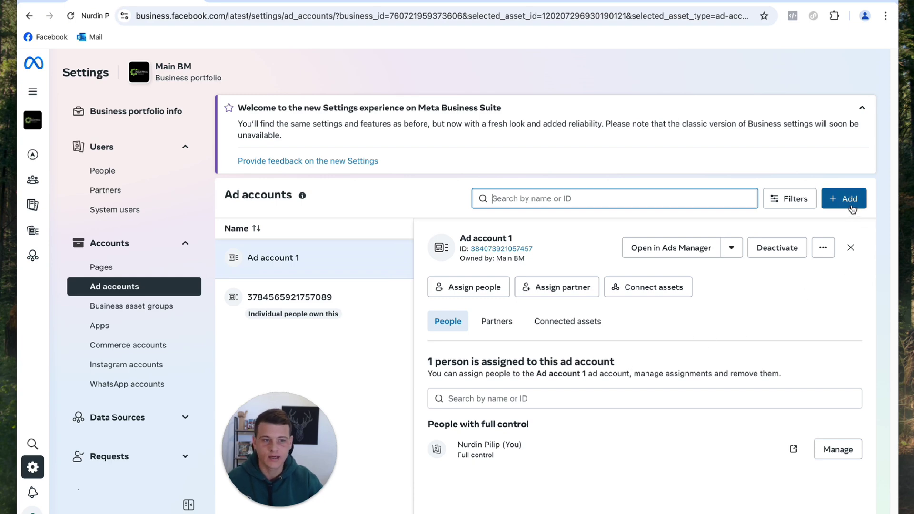
{"action": "left_click", "coordinate": [851, 209]}
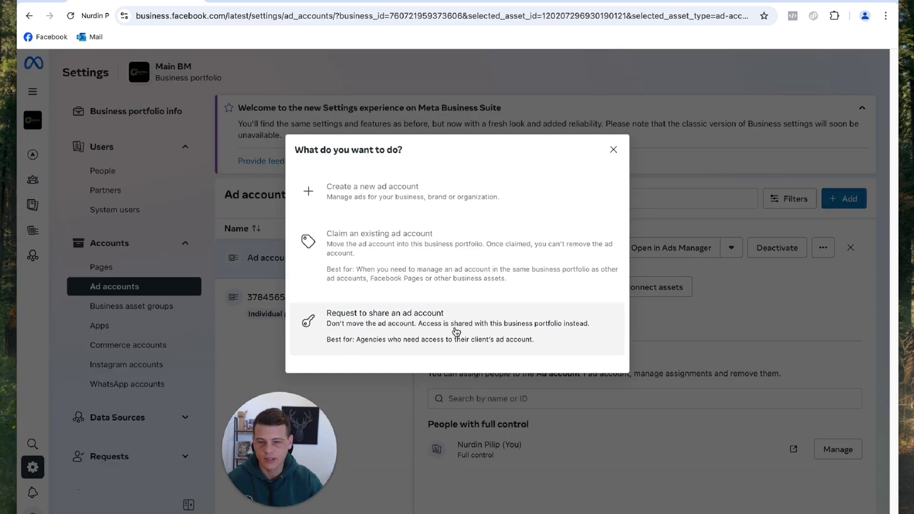
{"action": "left_click", "coordinate": [440, 332]}
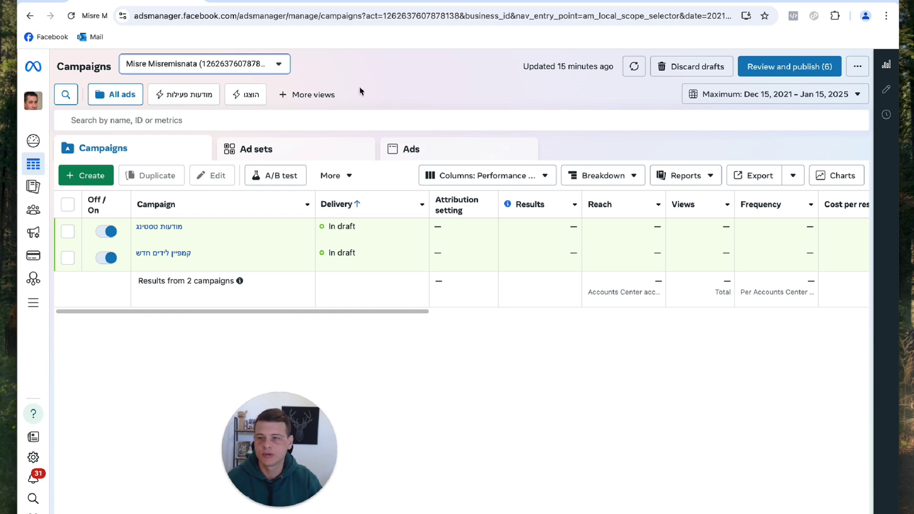
Copy the client ad account ID that follows 'act=' in the Ads Manager address
{"action": "left_click", "coordinate": [279, 65]}
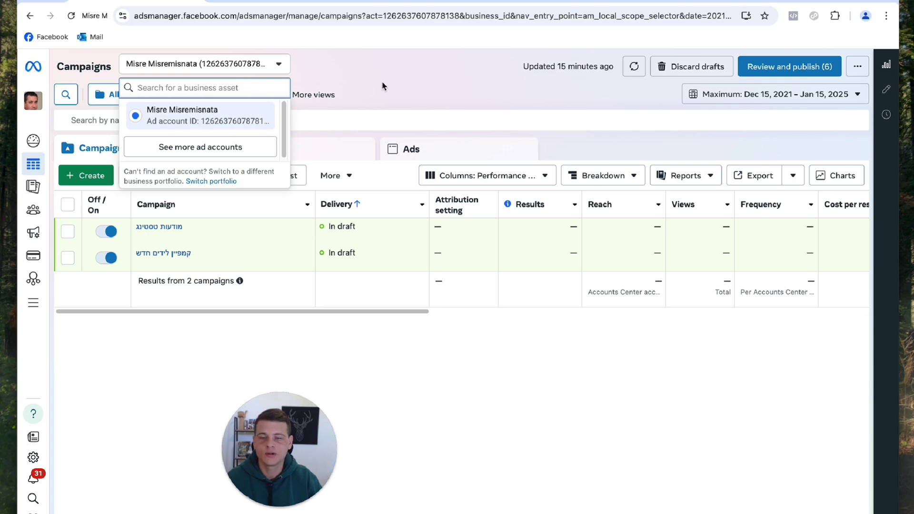
{"action": "double_click", "coordinate": [418, 16]}
{"action": "right_click", "coordinate": [418, 16]}
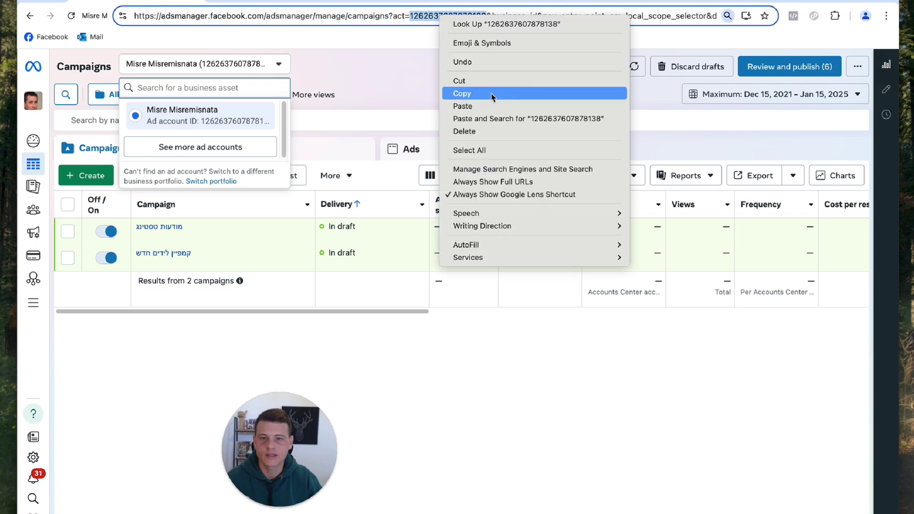
{"action": "left_click", "coordinate": [466, 93]}
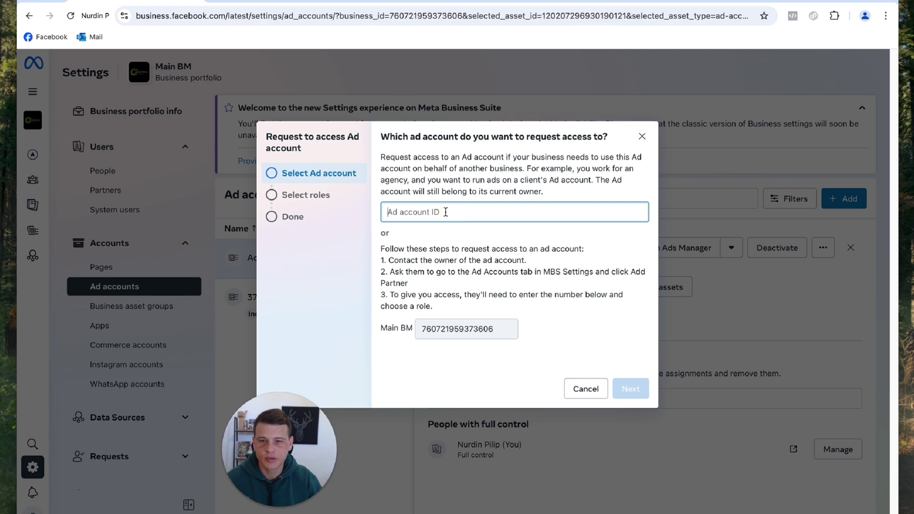
Paste the copied account ID, request the Manage campaigns (ads) role, and send the request
{"action": "right_click", "coordinate": [469, 212]}
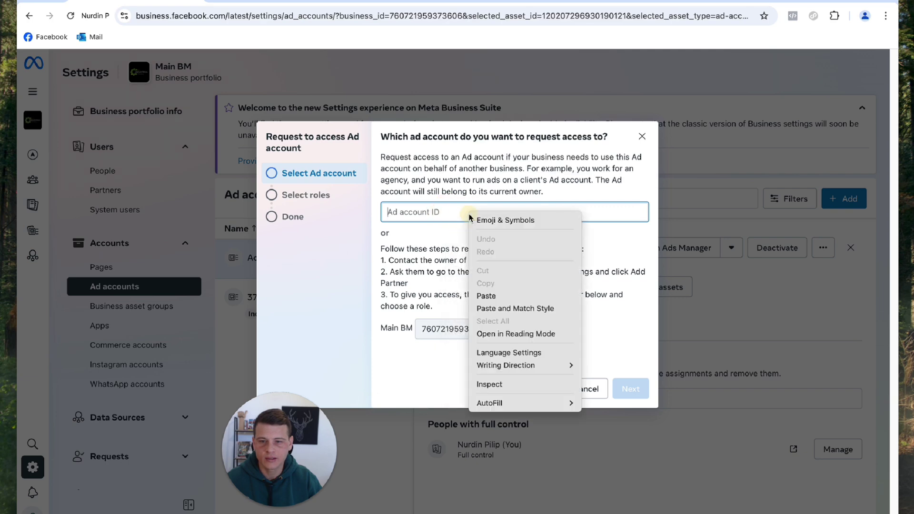
{"action": "left_click", "coordinate": [494, 301]}
{"action": "left_click", "coordinate": [631, 388]}
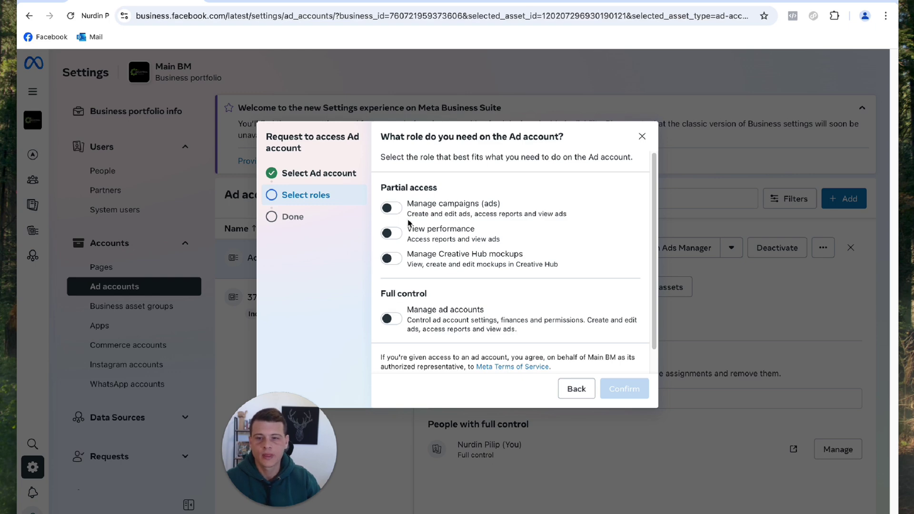
{"action": "left_click", "coordinate": [390, 210]}
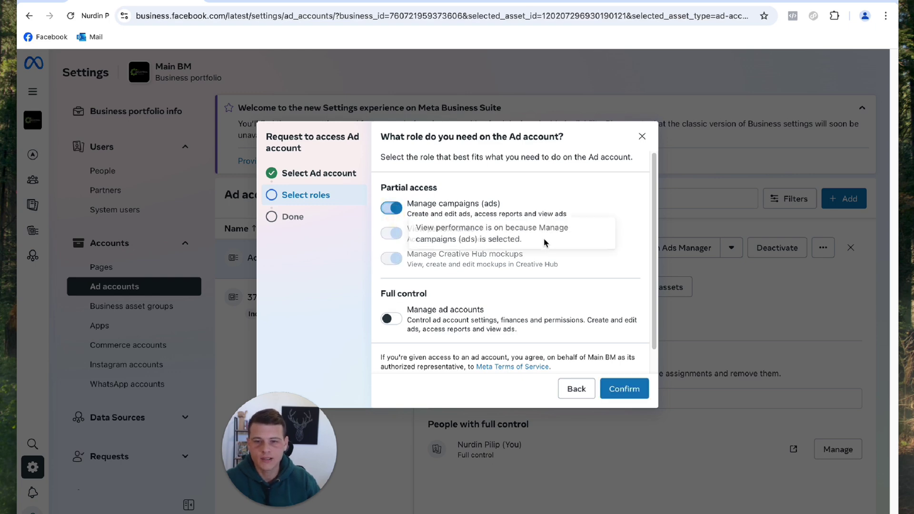
{"action": "left_click", "coordinate": [621, 396]}
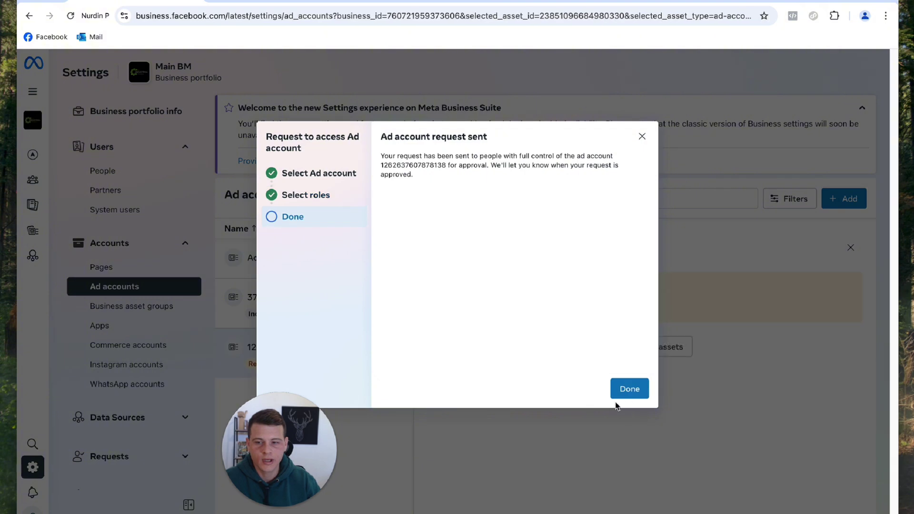
{"action": "left_click", "coordinate": [619, 394]}
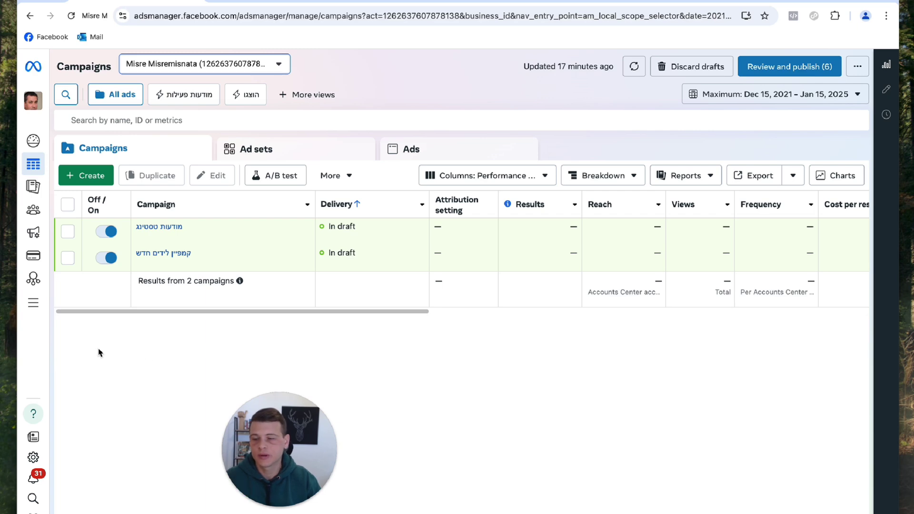
Under Ad account settings > Ad account roles, approve Main BM's pending request
{"action": "mouse_move", "coordinate": [67, 304]}
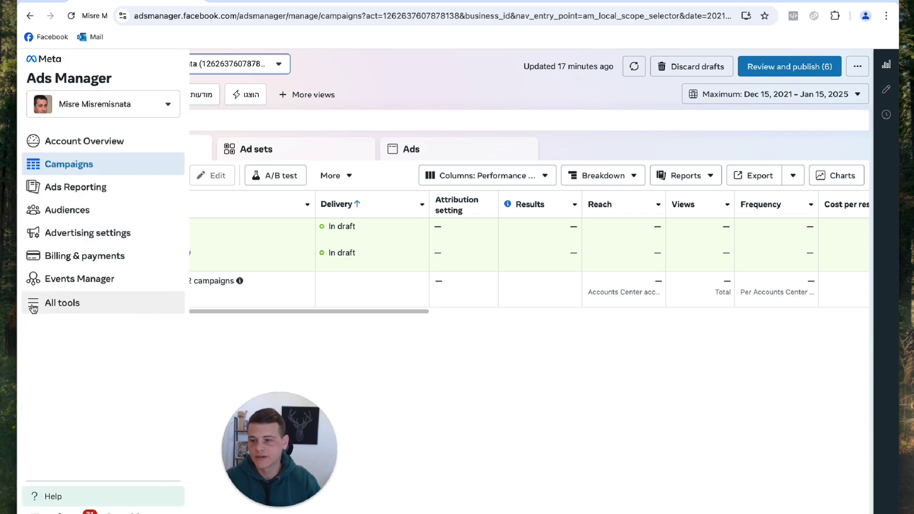
{"action": "left_click", "coordinate": [70, 305]}
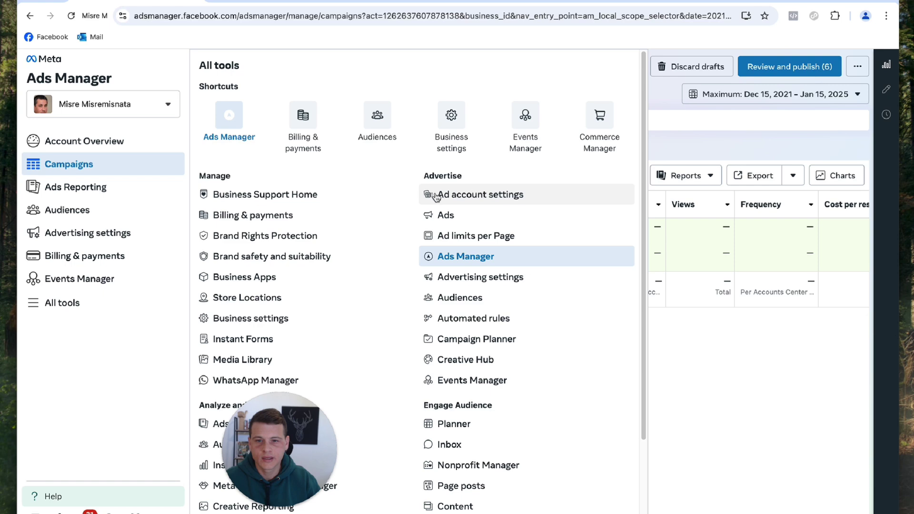
{"action": "left_click", "coordinate": [516, 199]}
{"action": "scroll", "coordinate": [387, 243], "scroll_direction": "down", "scroll_amount": 3}
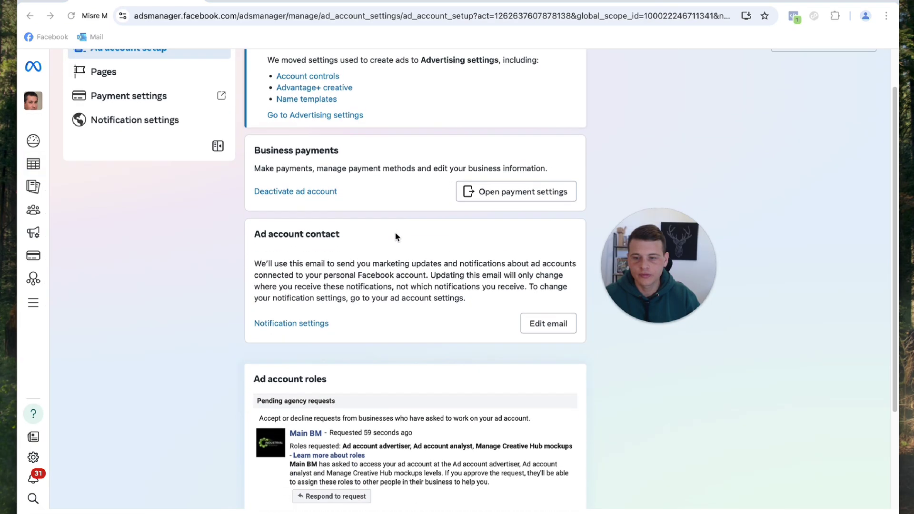
{"action": "scroll", "coordinate": [387, 242], "scroll_direction": "down", "scroll_amount": 2}
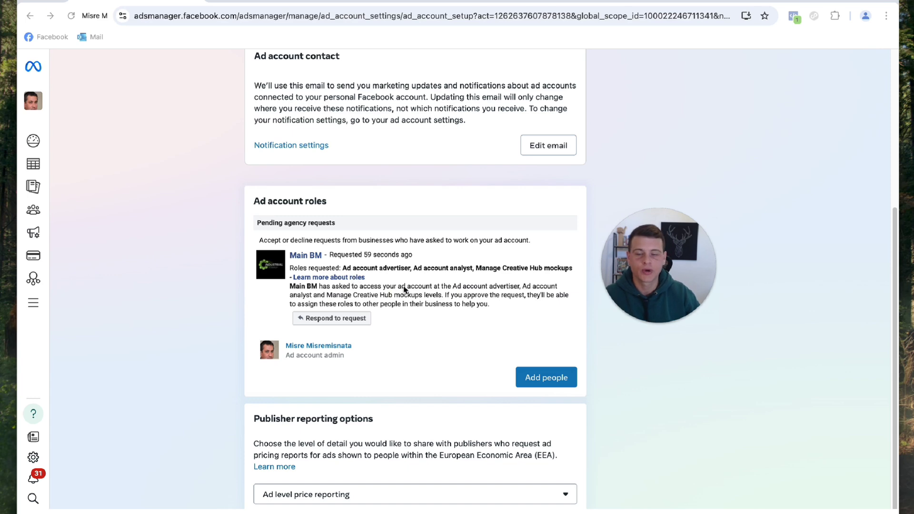
{"action": "left_click", "coordinate": [336, 320]}
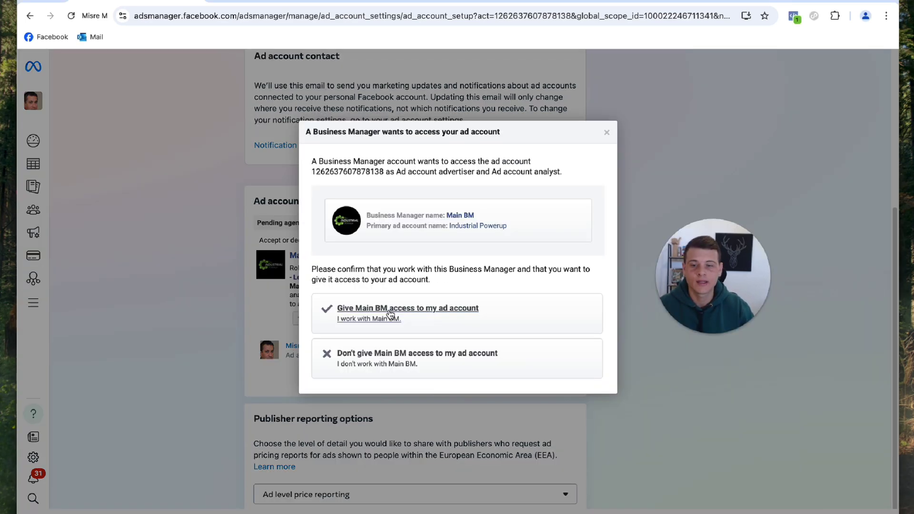
{"action": "left_click", "coordinate": [390, 313]}
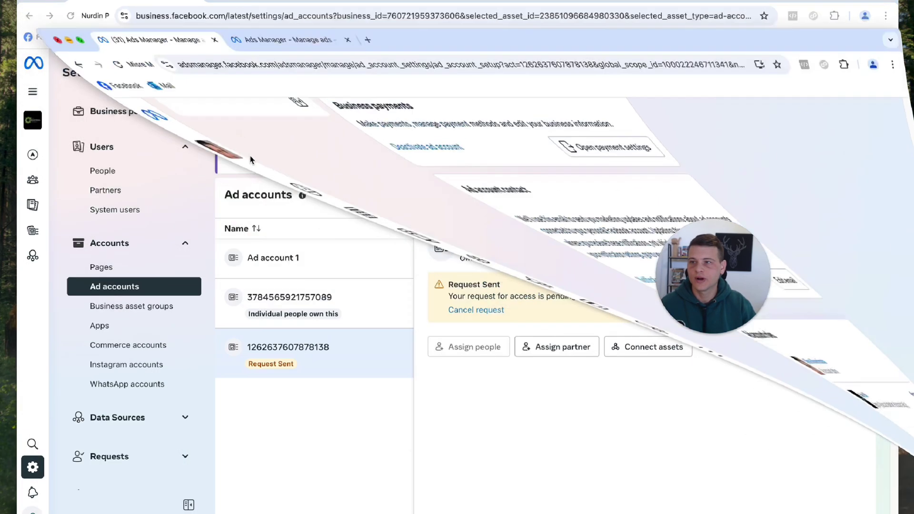
Open the shared VLP1 ad account in Ads Manager from its details panel
{"action": "left_click", "coordinate": [72, 17]}
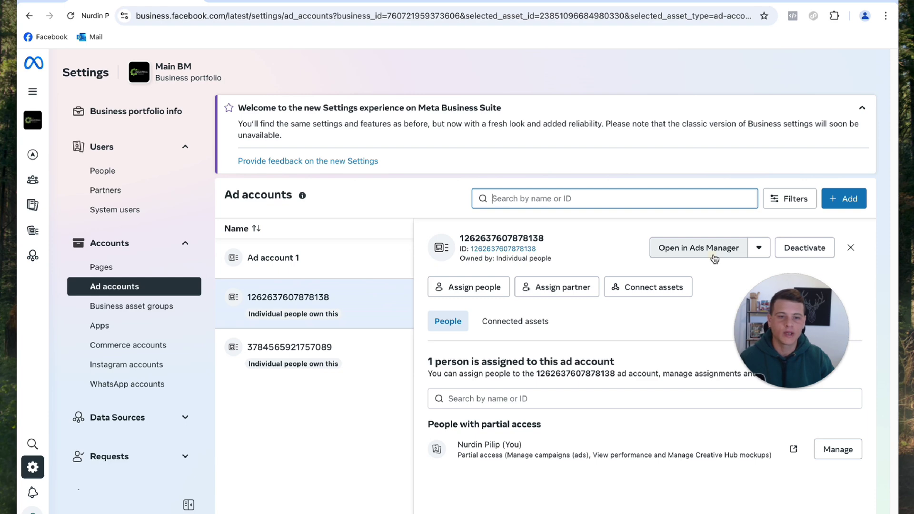
{"action": "left_click", "coordinate": [715, 257]}
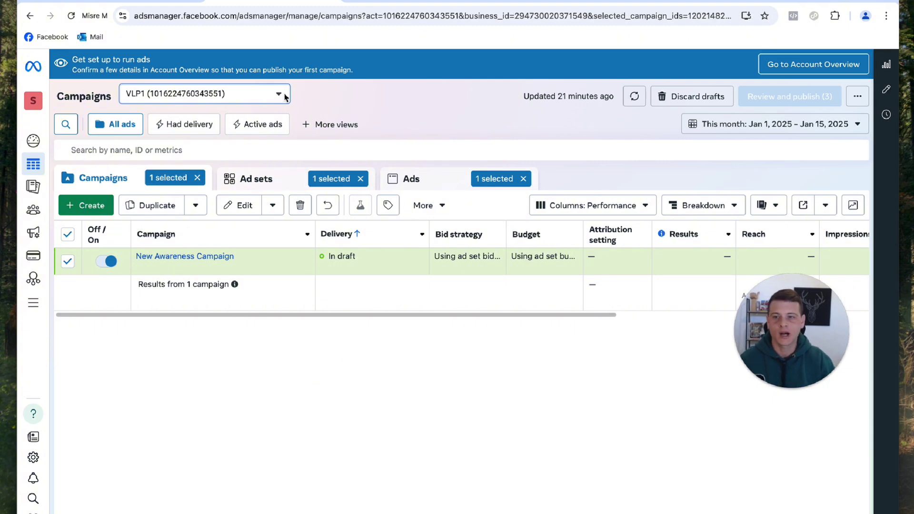
Copy VLP1's act= ID from the URL, then go back to the Business Settings tab
{"action": "left_click", "coordinate": [422, 16]}
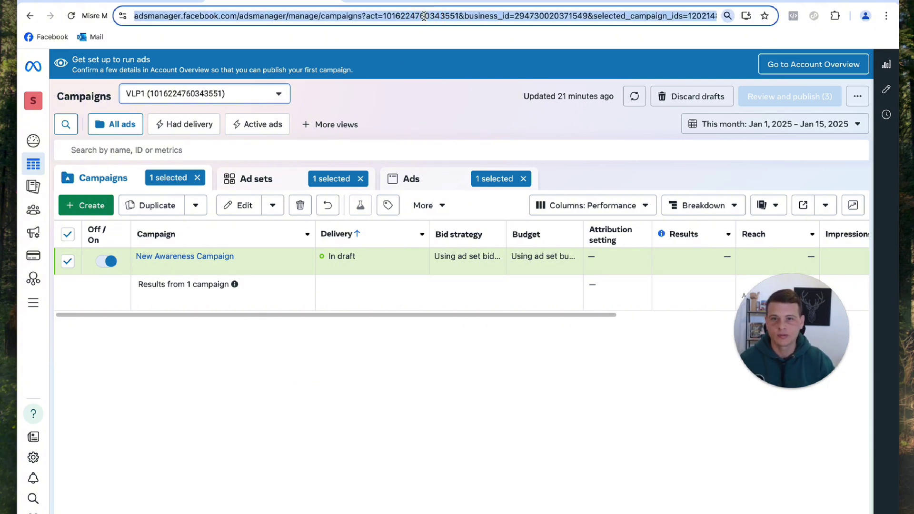
{"action": "double_click", "coordinate": [422, 16]}
{"action": "right_click", "coordinate": [426, 16]}
{"action": "left_click", "coordinate": [489, 90]}
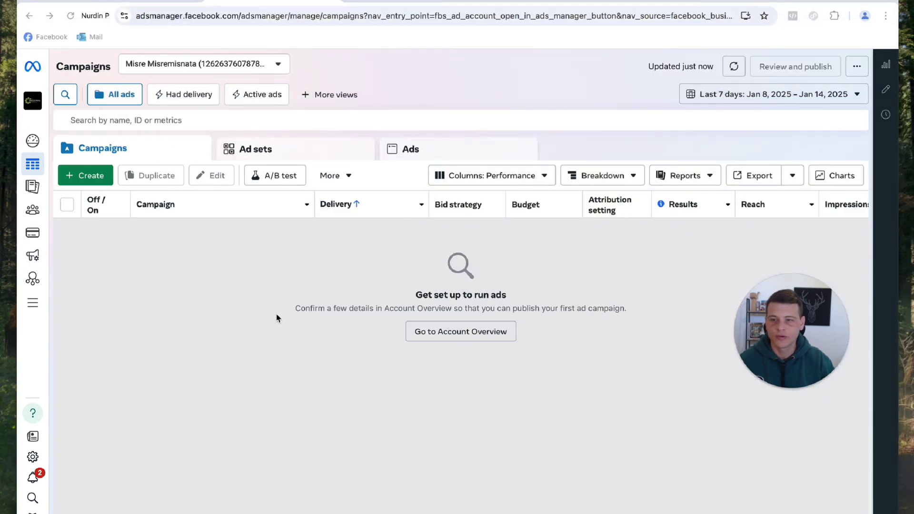
{"action": "left_click", "coordinate": [146, 5]}
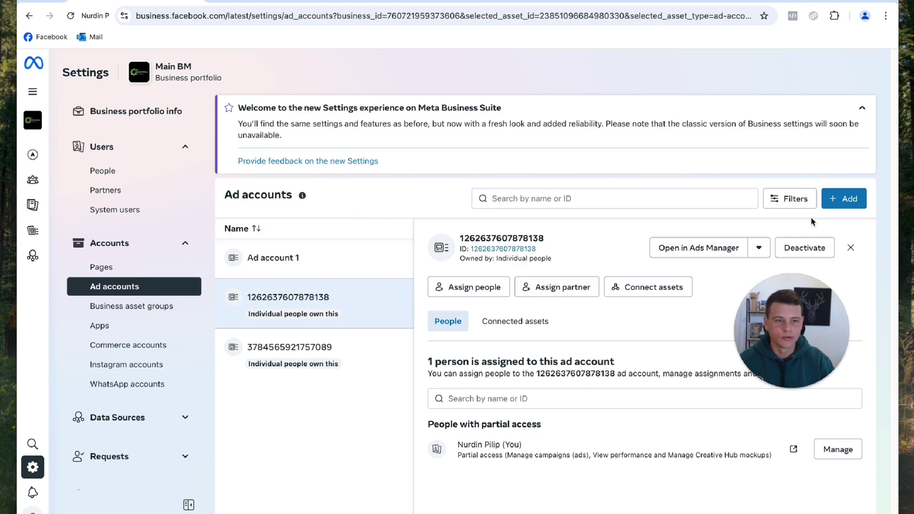
Request to share VLP1 with Main BM using the pasted ID and the Manage campaigns role
{"action": "left_click", "coordinate": [848, 210]}
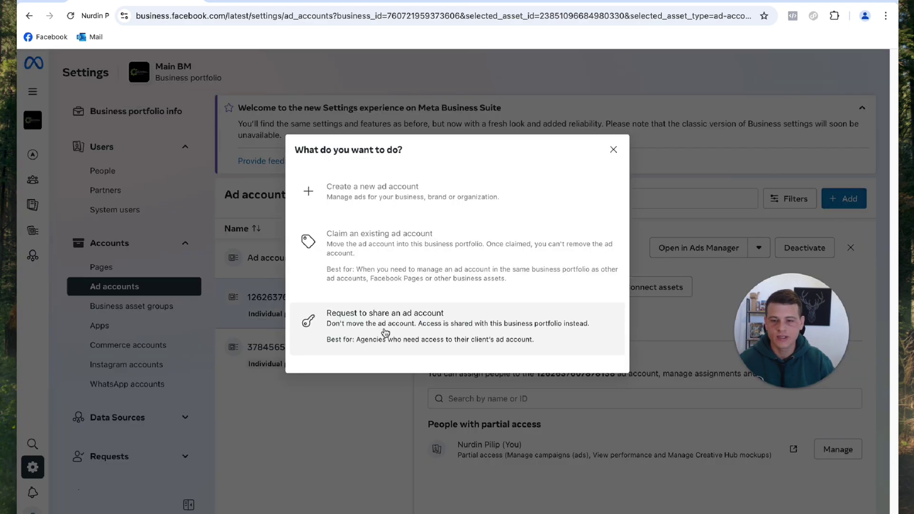
{"action": "left_click", "coordinate": [386, 332]}
{"action": "right_click", "coordinate": [443, 212]}
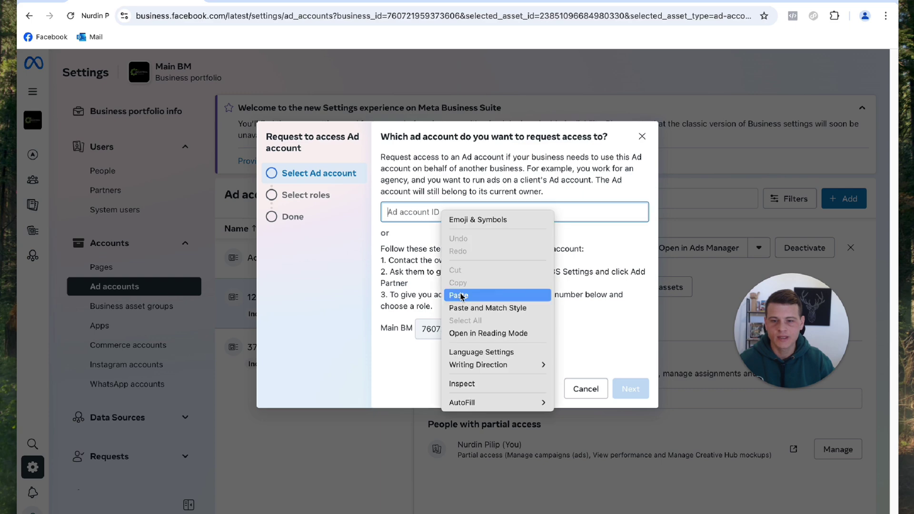
{"action": "left_click", "coordinate": [458, 295]}
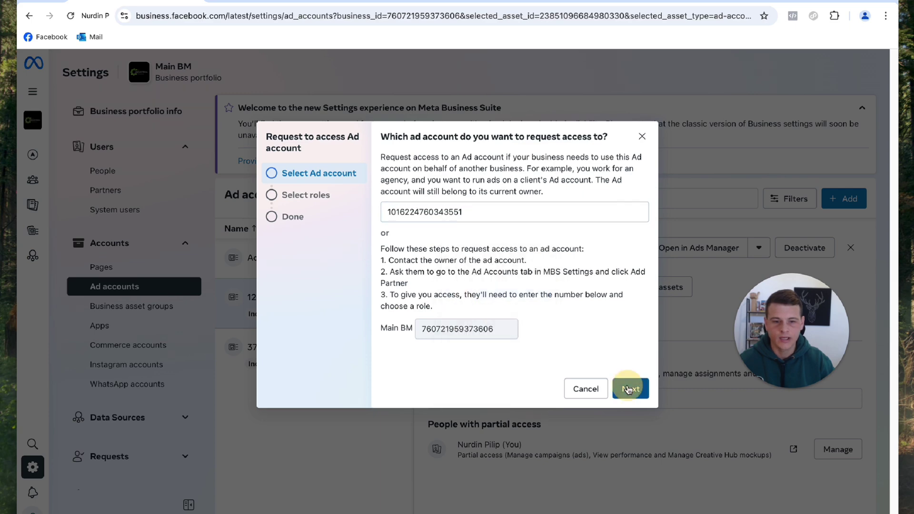
{"action": "left_click", "coordinate": [631, 388]}
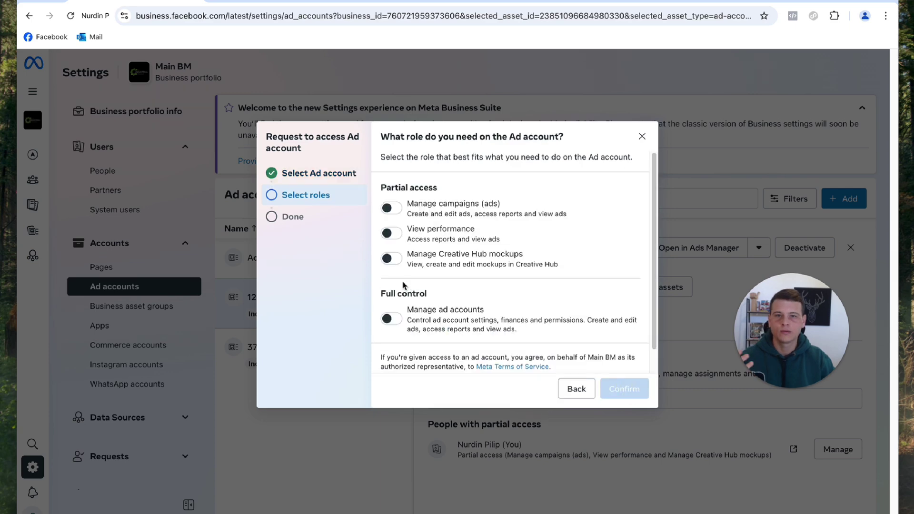
{"action": "left_click", "coordinate": [388, 209]}
{"action": "left_click", "coordinate": [624, 388]}
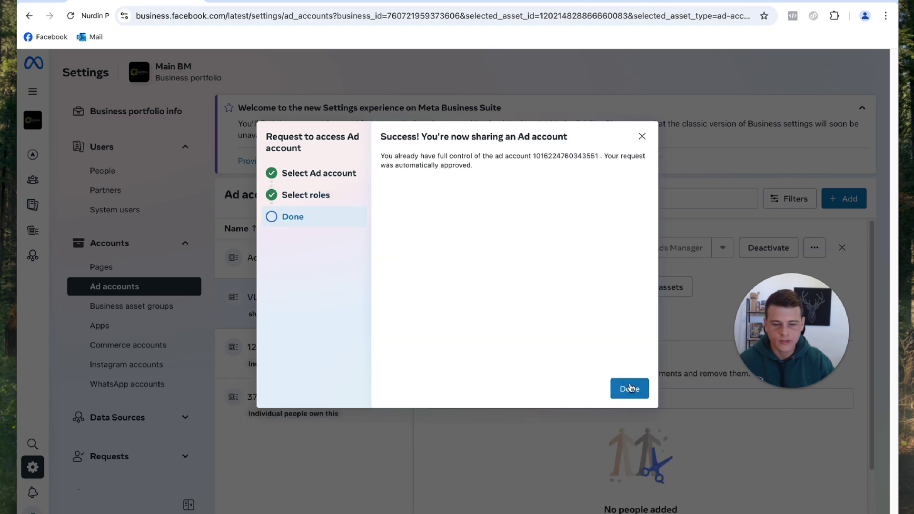
{"action": "left_click", "coordinate": [628, 395]}
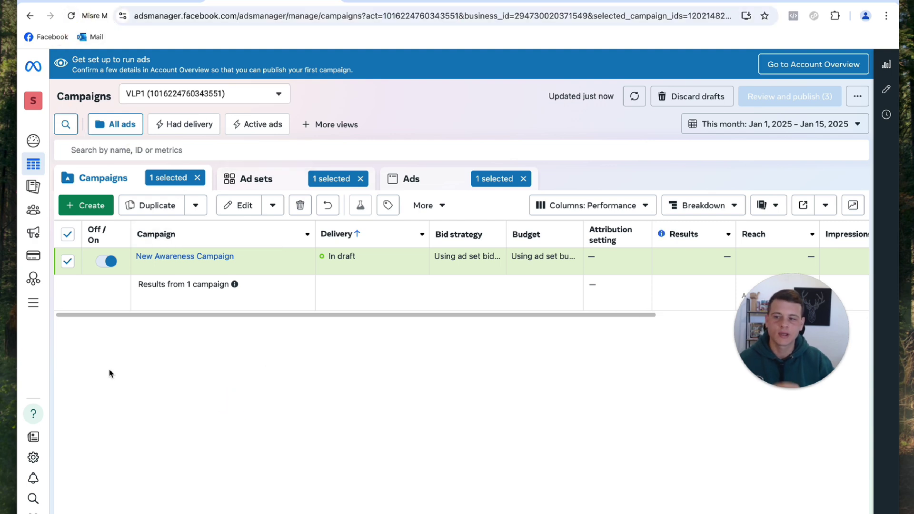
Open VLP1's Ad account settings from All tools and scroll down to roles and partners
{"action": "left_click", "coordinate": [35, 303]}
{"action": "left_click", "coordinate": [508, 196]}
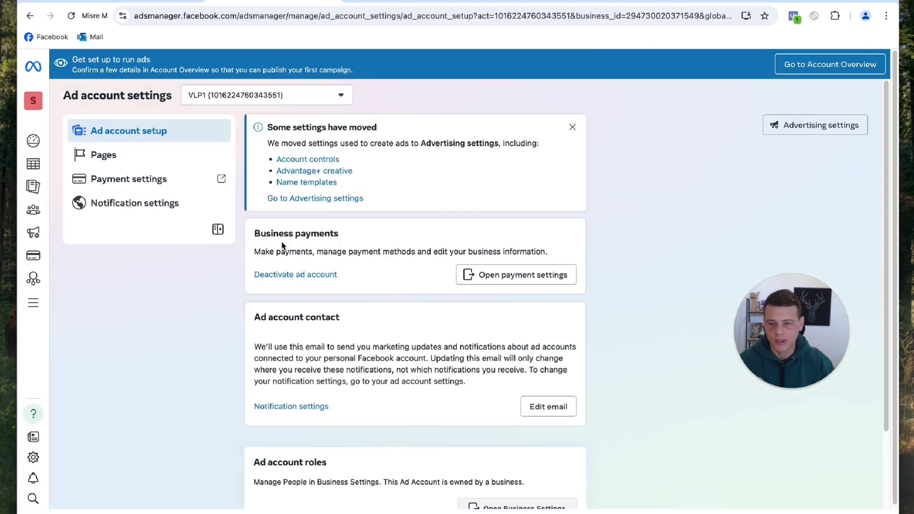
{"action": "scroll", "coordinate": [269, 244], "scroll_direction": "down", "scroll_amount": 3}
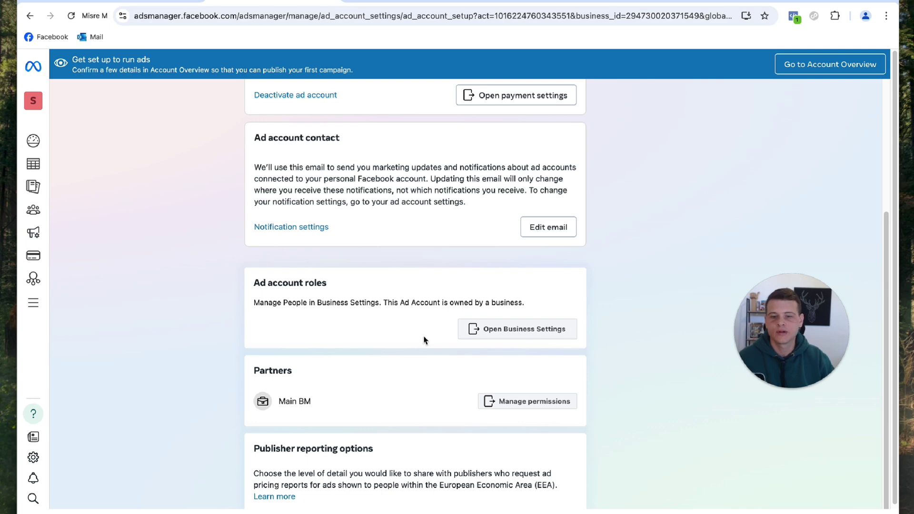
Open Business Settings and select Main BM in the Partners list
{"action": "left_click", "coordinate": [539, 339]}
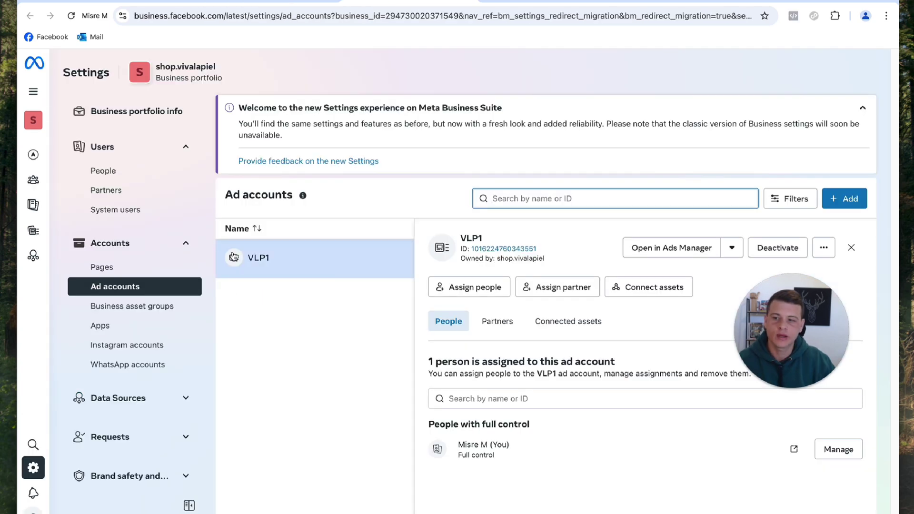
{"action": "left_click", "coordinate": [151, 193]}
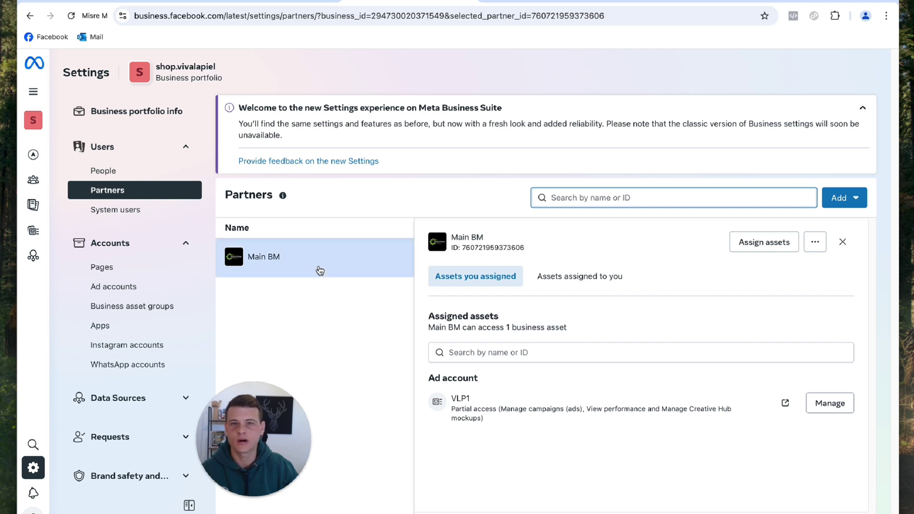
{"action": "left_click", "coordinate": [706, 270]}
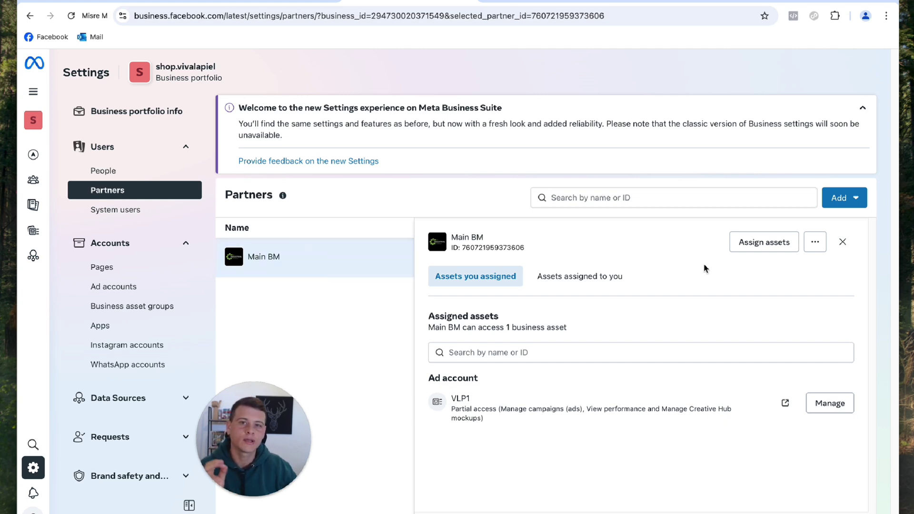
Assign the VLP1 ad account to Main BM with Manage campaigns permission
{"action": "left_click", "coordinate": [765, 242]}
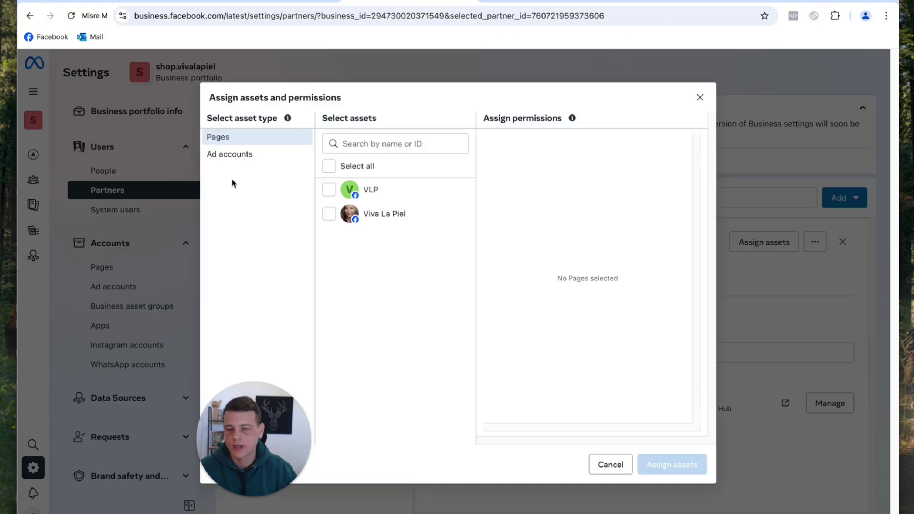
{"action": "left_click", "coordinate": [236, 157]}
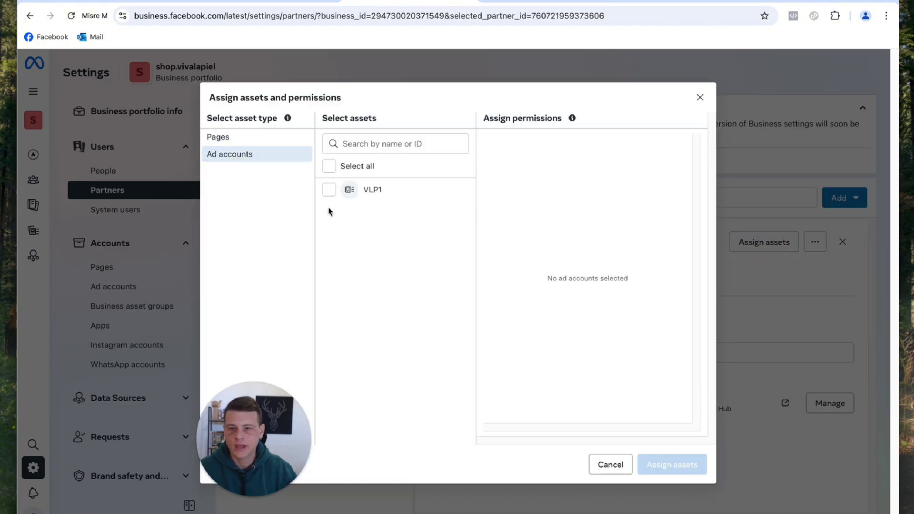
{"action": "left_click", "coordinate": [329, 191]}
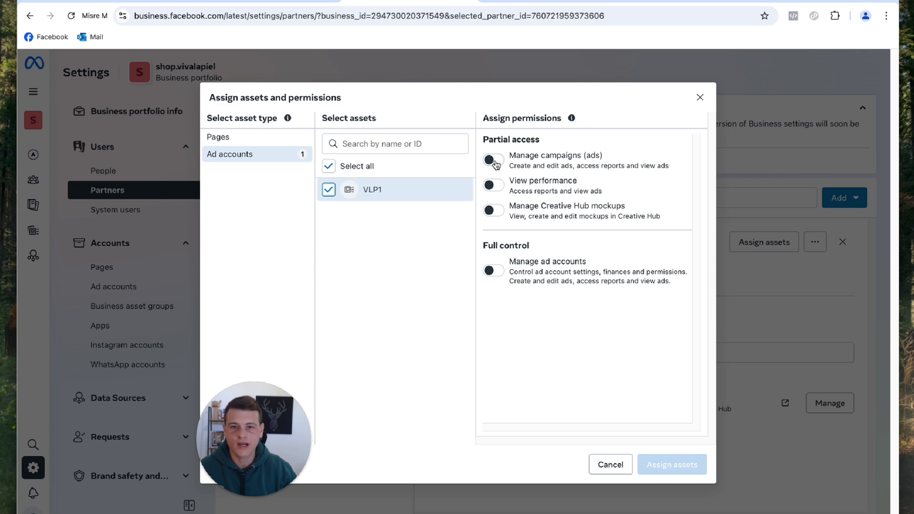
{"action": "left_click", "coordinate": [493, 160]}
{"action": "left_click", "coordinate": [664, 469]}
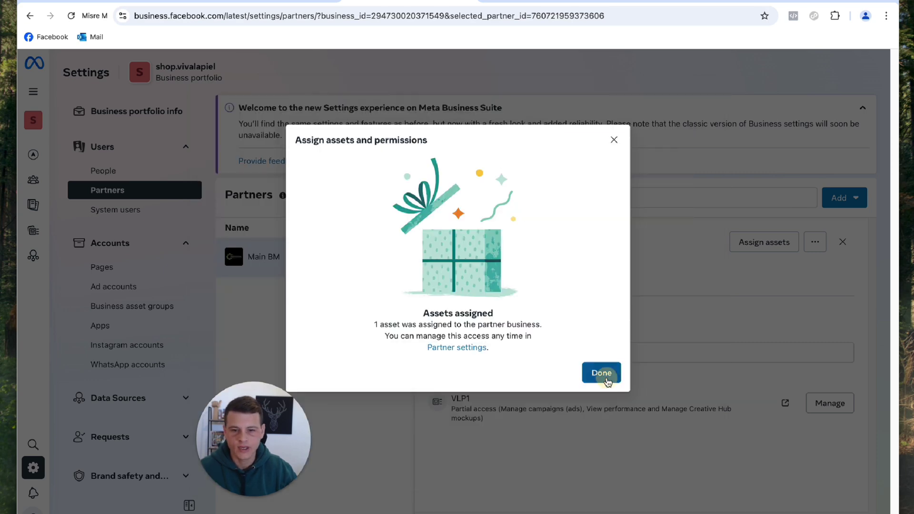
{"action": "left_click", "coordinate": [602, 374]}
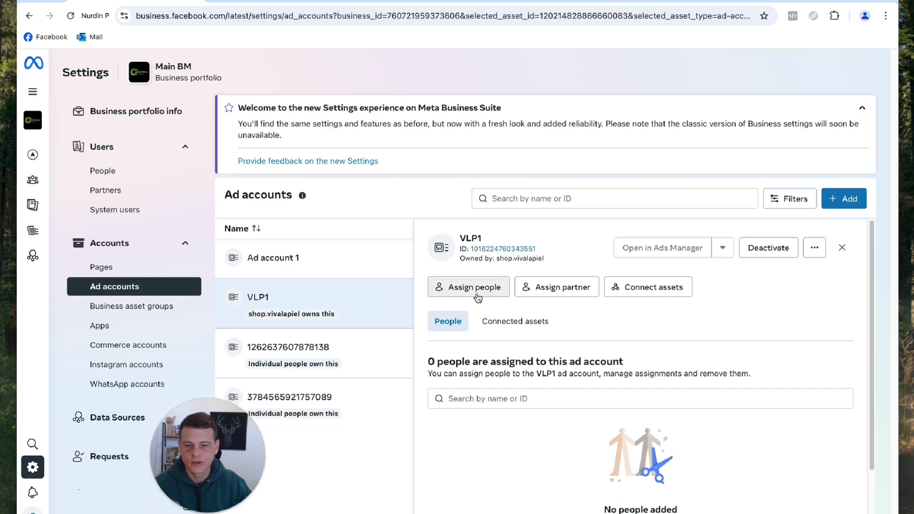
Add yourself as a person on VLP1 with the Manage campaigns toggle on
{"action": "left_click", "coordinate": [483, 297]}
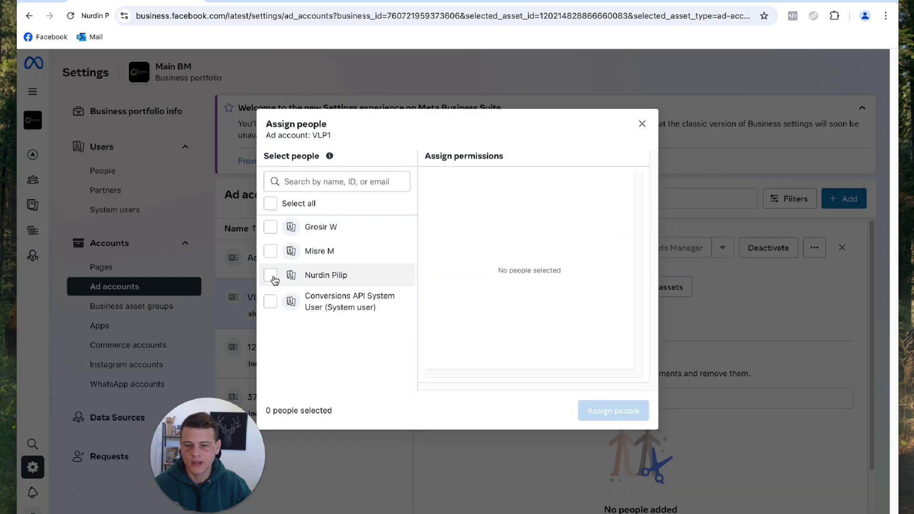
{"action": "left_click", "coordinate": [270, 276]}
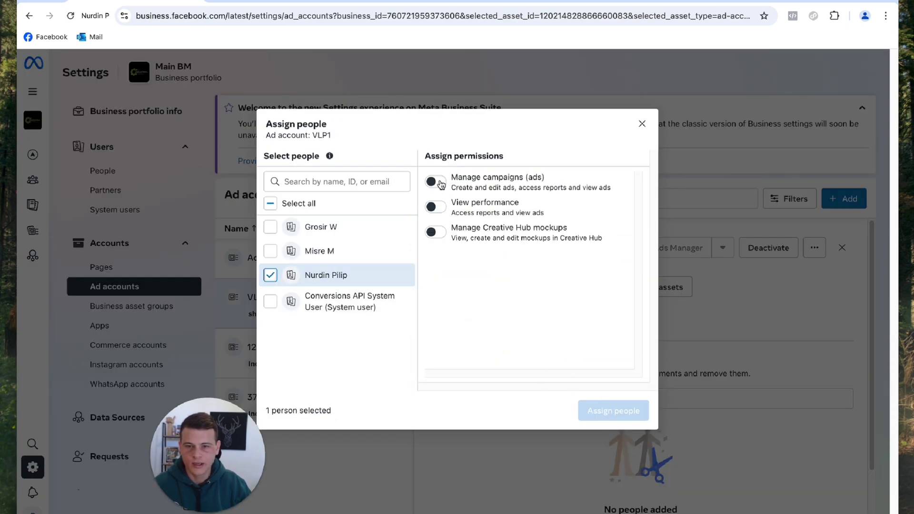
{"action": "left_click", "coordinate": [435, 182]}
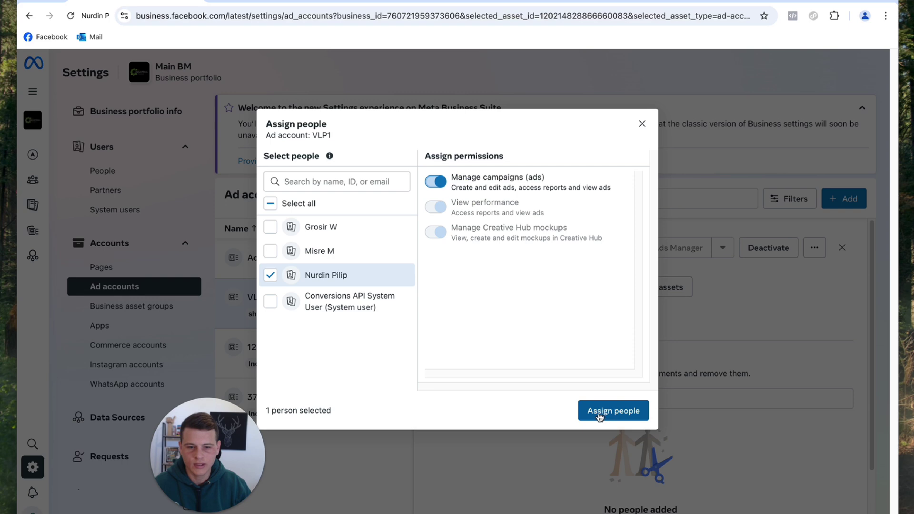
{"action": "left_click", "coordinate": [600, 417]}
{"action": "left_click", "coordinate": [598, 357]}
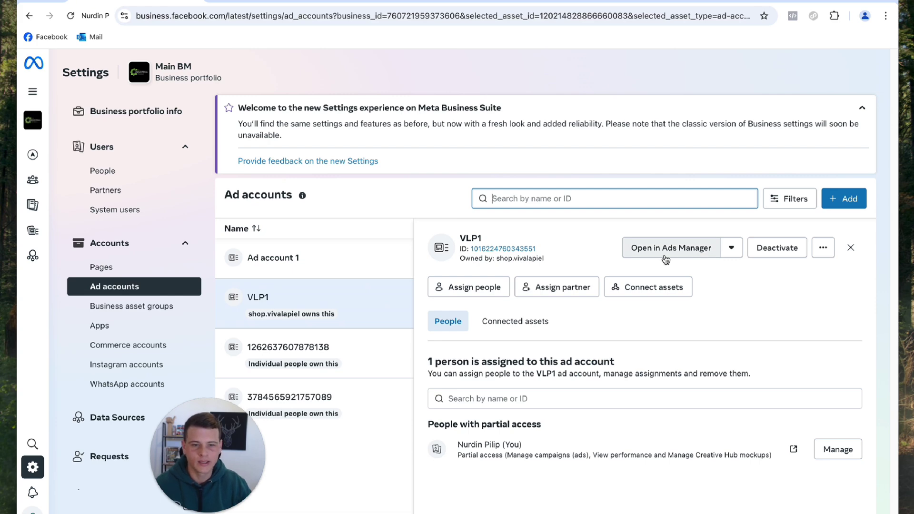
Open the VLP1 ad account's Campaigns page in Meta Ads Manager from Business Settings
{"action": "left_click", "coordinate": [660, 258]}
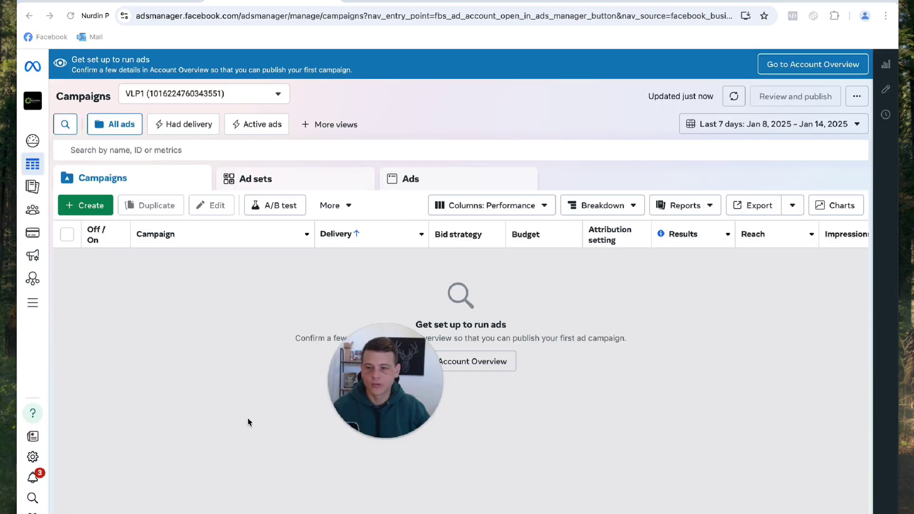